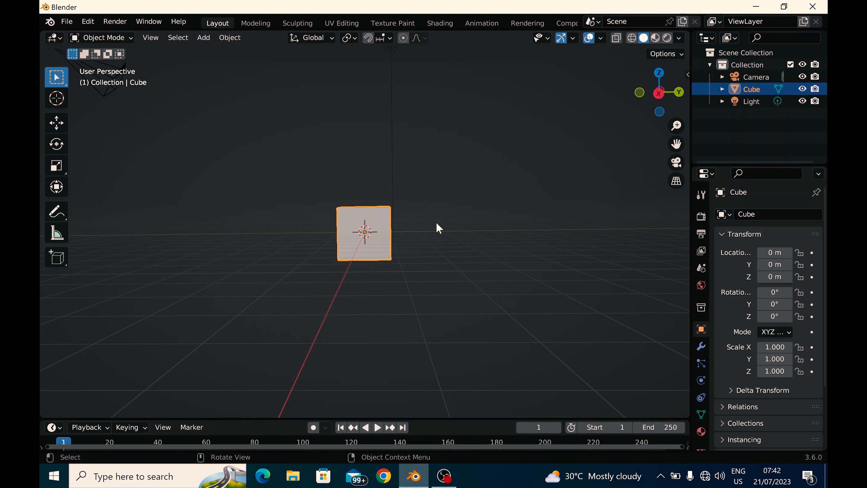
- Inspect the default scene by selecting the camera, the light and the cube one after another
scroll(472, 224, "up", 4)
scroll(470, 222, "down", 7)
middle_click_drag(426, 192, 466, 253)
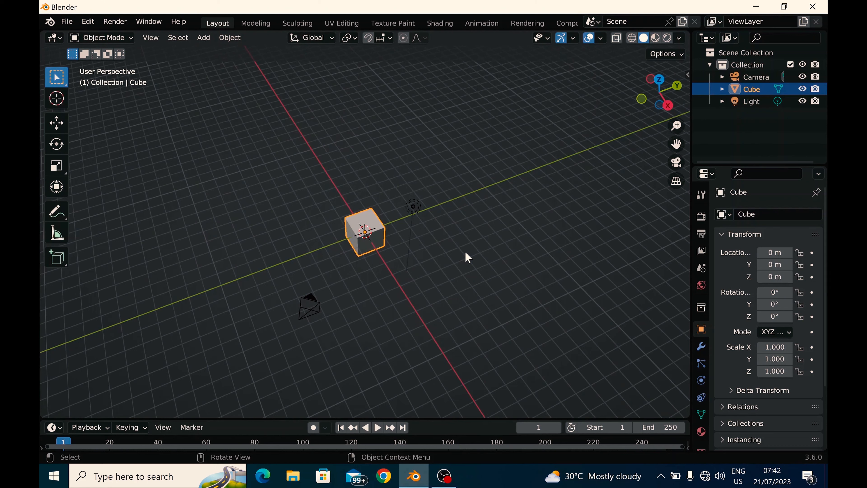
left_click(302, 305)
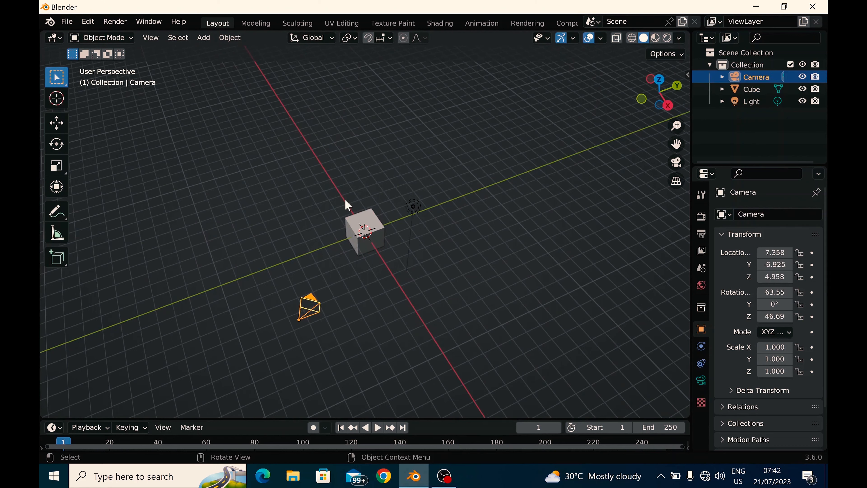
left_click(413, 206)
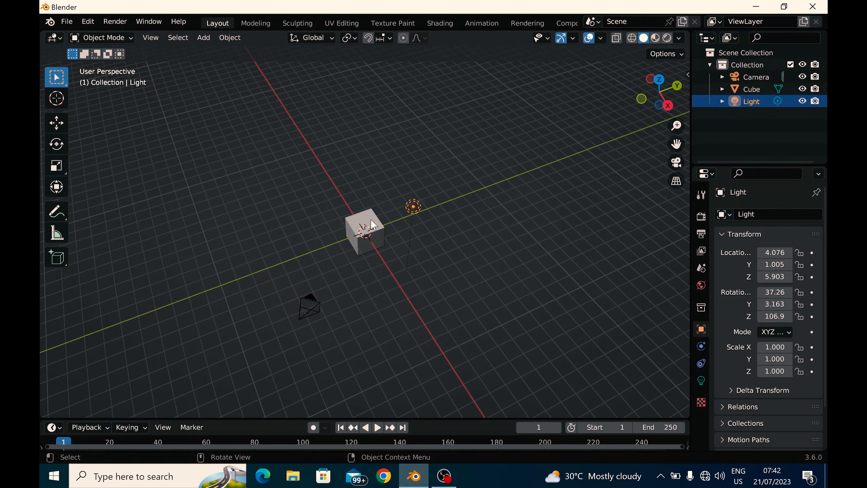
left_click(382, 231)
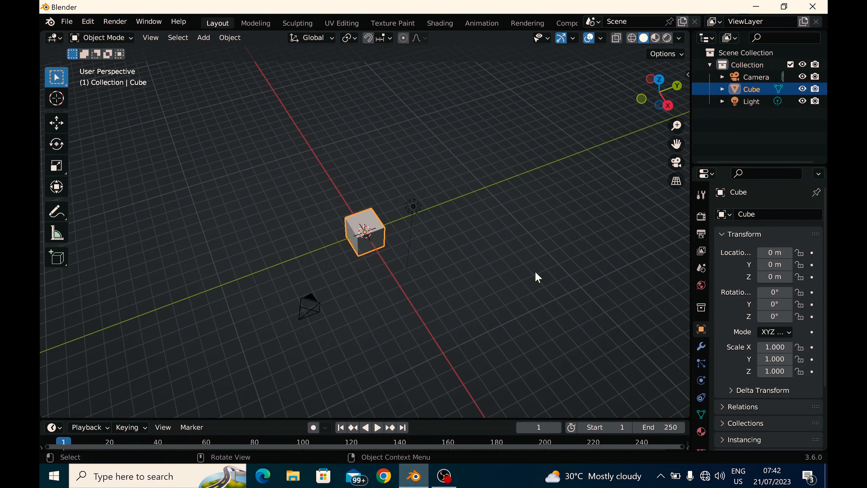
- Add a Bevel modifier to the cube
middle_click_drag(420, 314, 393, 243)
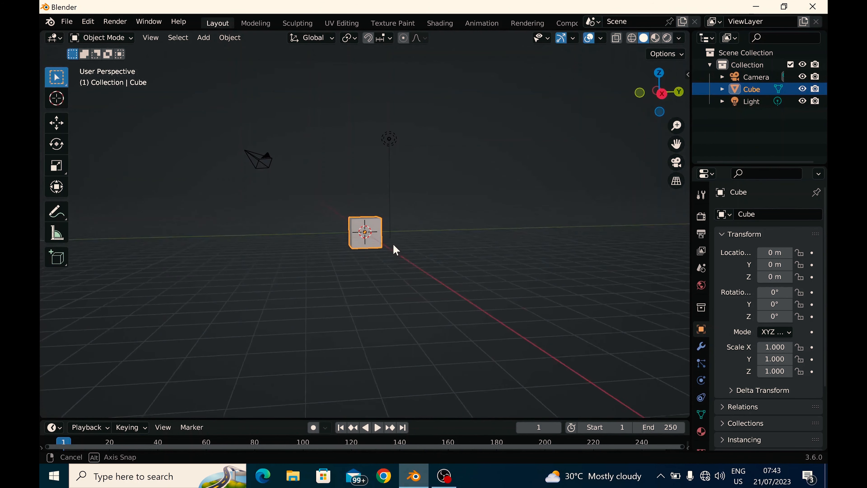
scroll(369, 240, "up", 6)
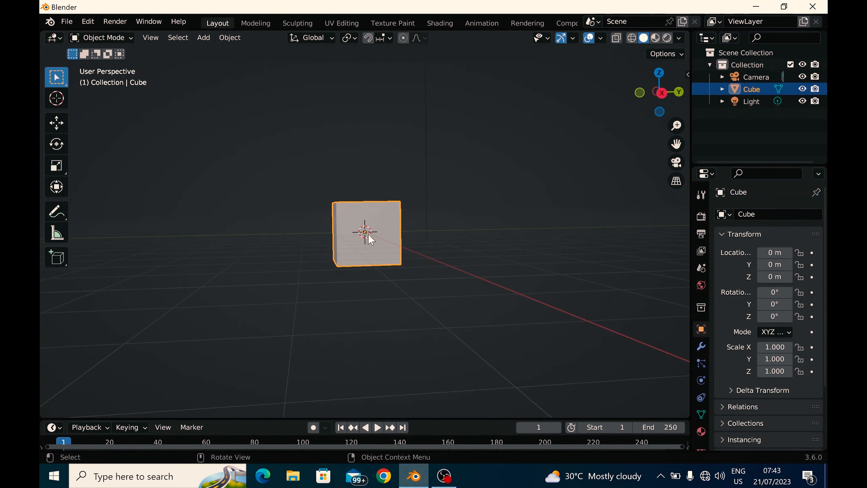
left_click(700, 346)
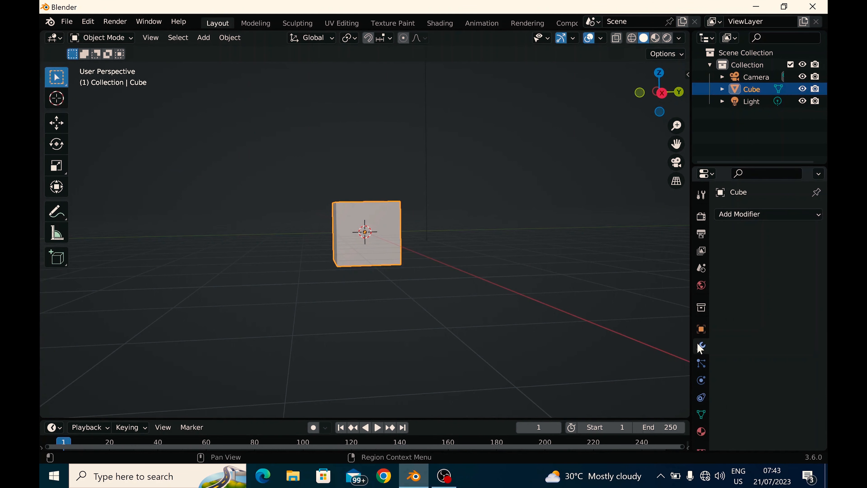
left_click(761, 214)
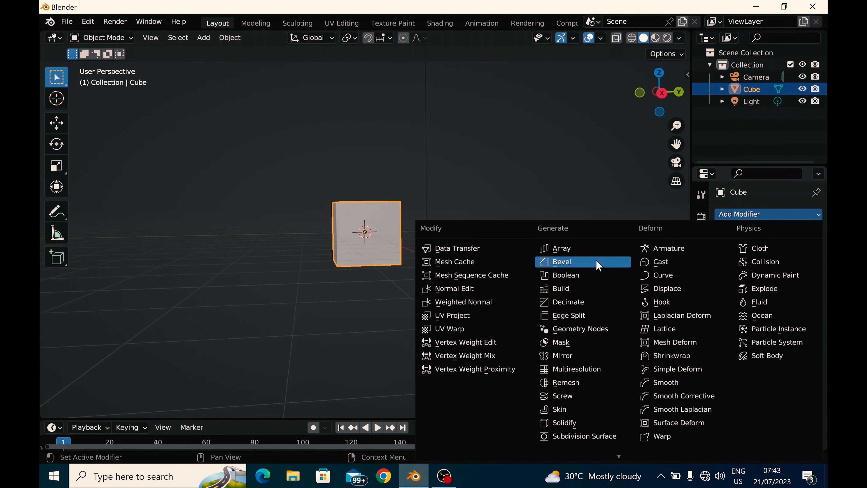
left_click(590, 263)
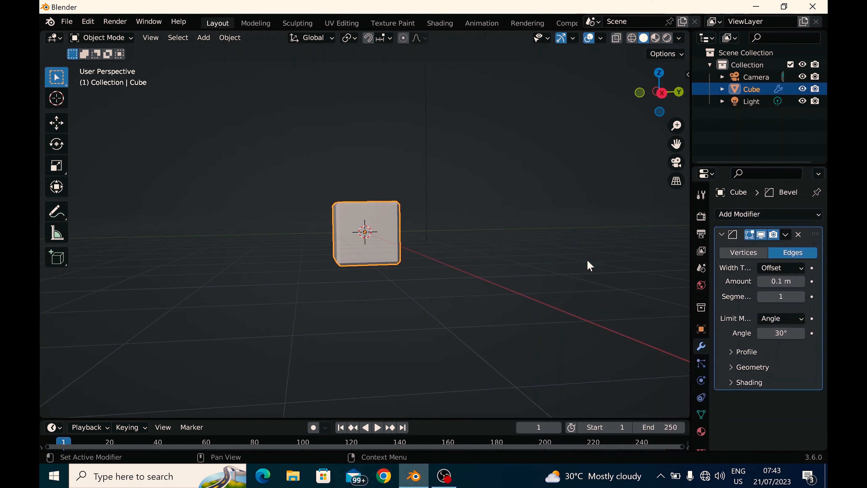
- Set the cube's bevel amount to 0.34 m
scroll(408, 269, "up", 2)
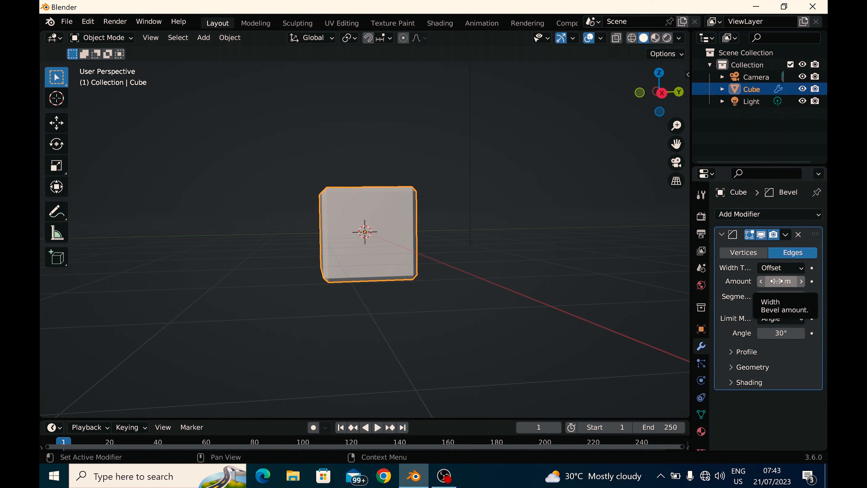
left_click_drag(777, 280, 807, 281)
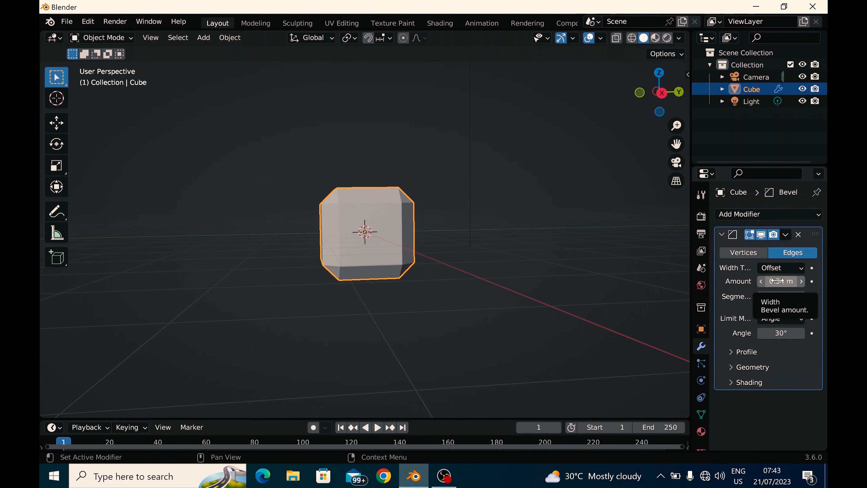
left_click(777, 281)
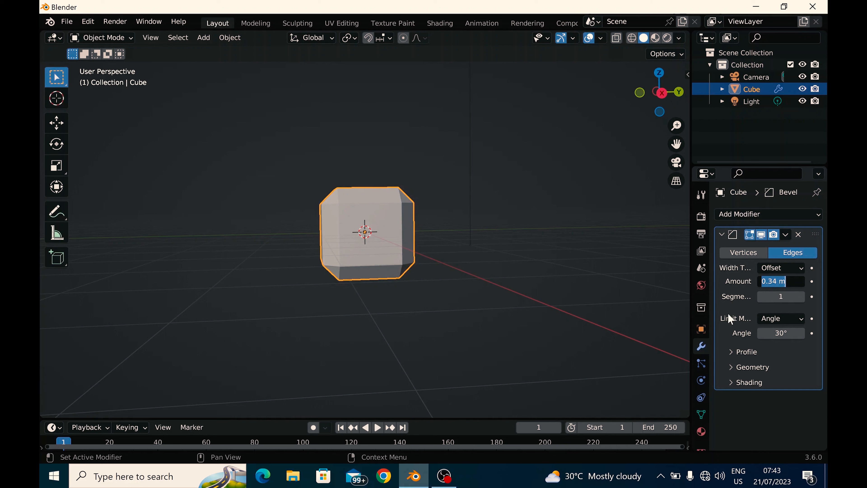
key("Return")
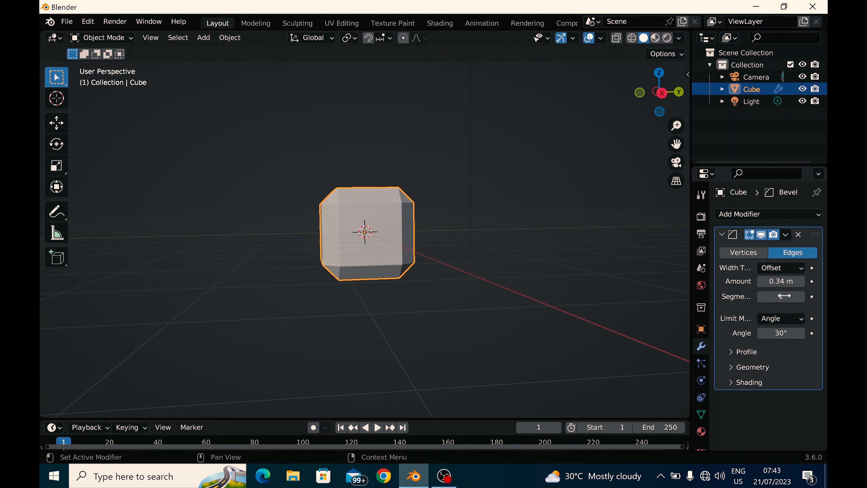
- Reduce the cube's bevel amount step by step to 0.18 m
left_click(761, 282)
left_click(761, 282)
left_click(761, 282)
left_click(761, 282)
left_click(761, 282)
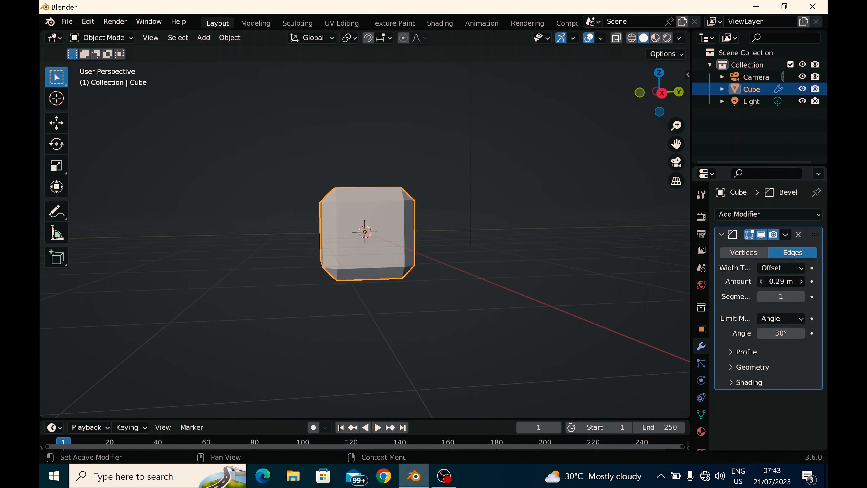
left_click(761, 281)
left_click(761, 281)
left_click(761, 281)
left_click(761, 281)
left_click(761, 281)
left_click(761, 281)
left_click(761, 281)
left_click(761, 281)
left_click(761, 281)
left_click(761, 281)
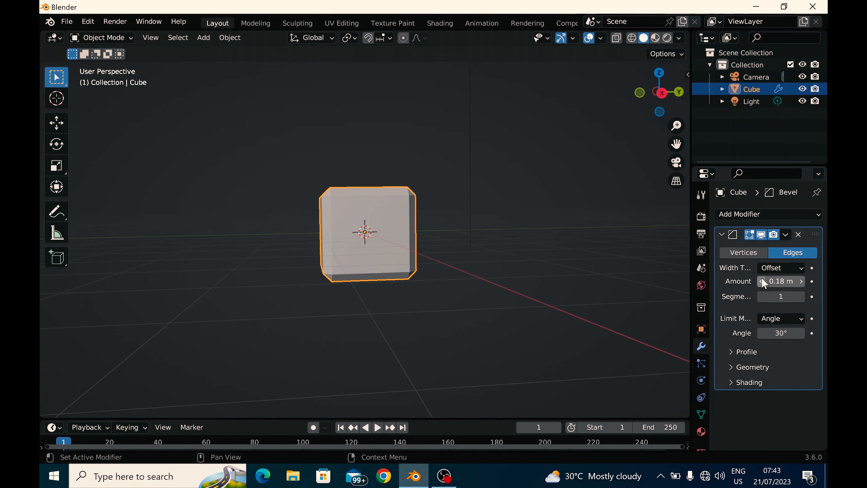
- Set the cube's Bevel modifier to 23 segments and an amount of 0.26 m
left_click(802, 297)
left_click(802, 298)
left_click(802, 298)
left_click(802, 297)
left_click(803, 297)
left_click(802, 297)
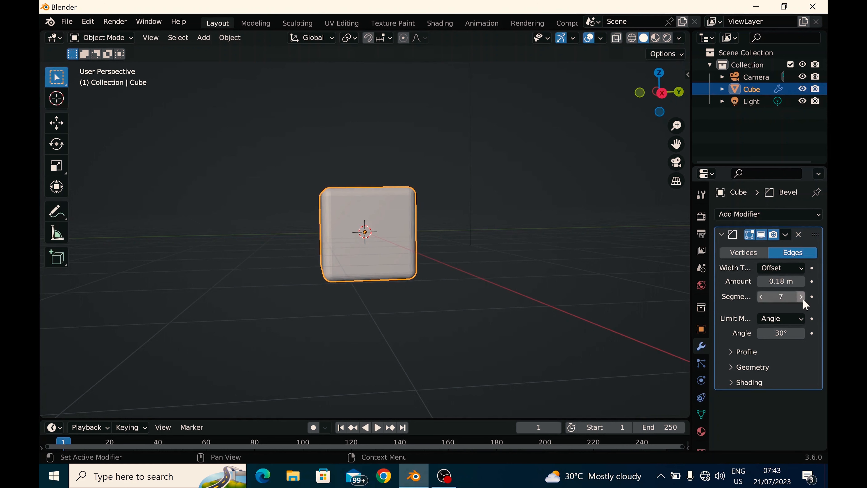
left_click(802, 298)
left_click(802, 298)
left_click(802, 298)
mouse_move(772, 299)
left_mouse_down()
mouse_move(795, 298)
mouse_move(789, 281)
mouse_move(797, 281)
mouse_move(771, 282)
left_mouse_up()
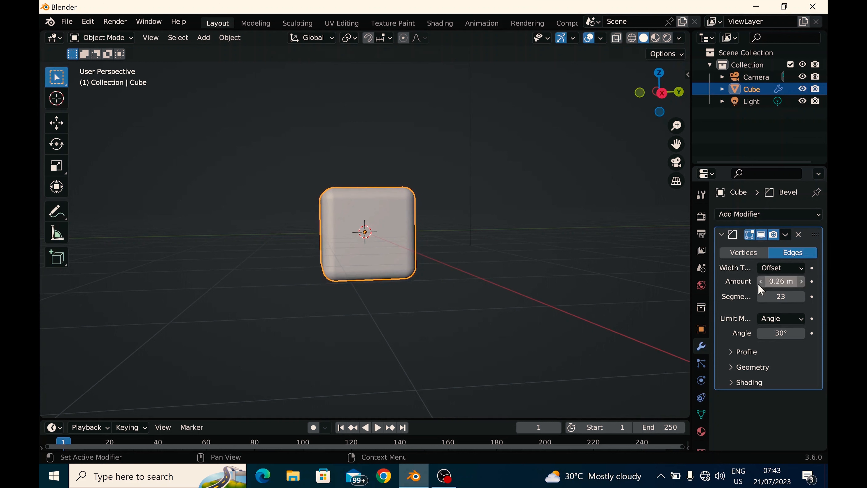
- Shade the bevelled cube smooth and apply its Bevel modifier
left_click(591, 286)
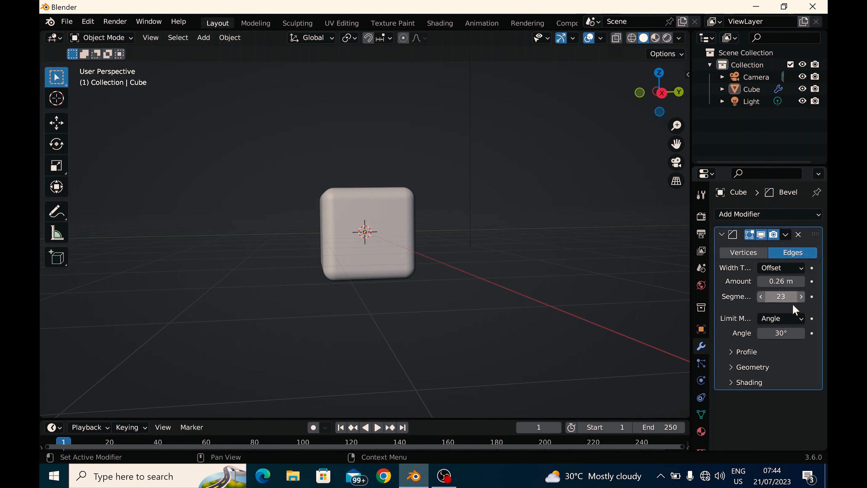
left_click(393, 236)
right_click(395, 236)
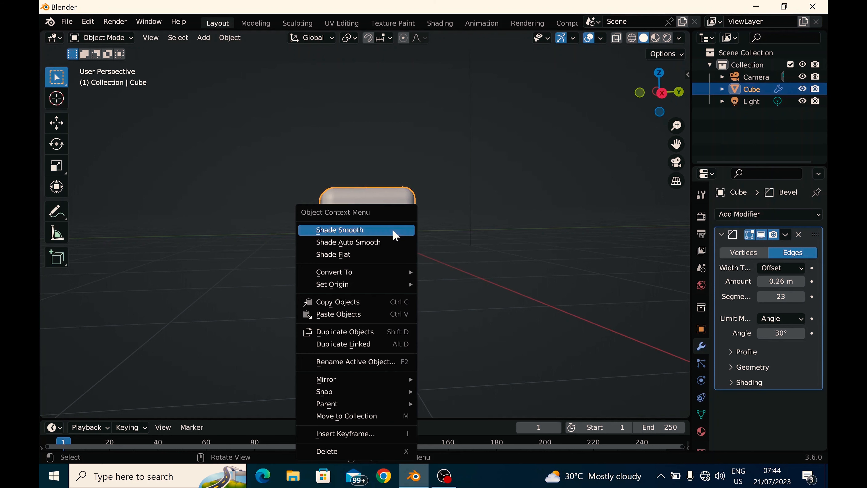
left_click(384, 238)
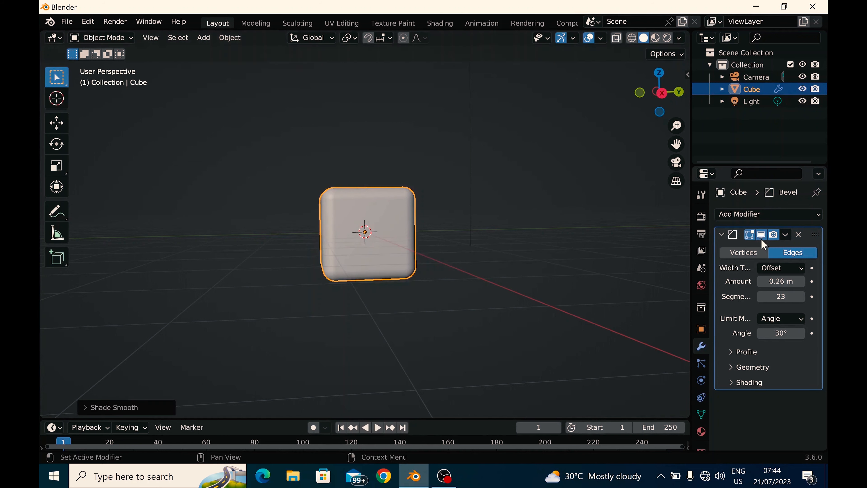
left_click(787, 236)
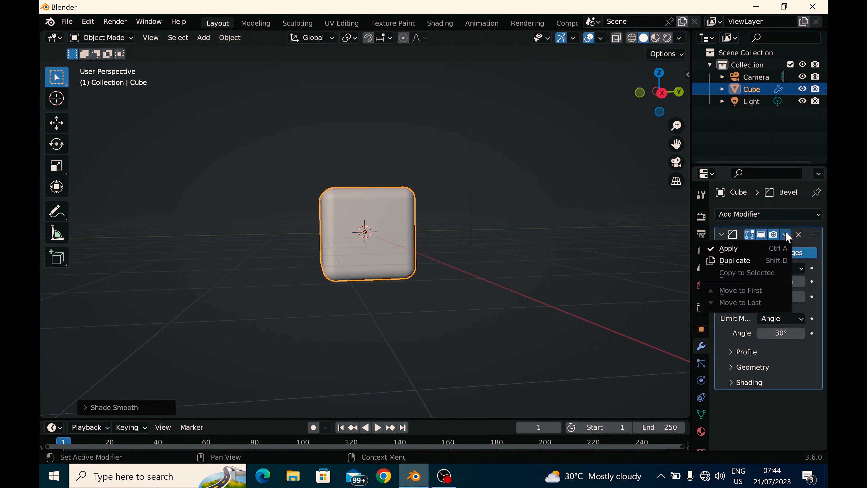
left_click(750, 249)
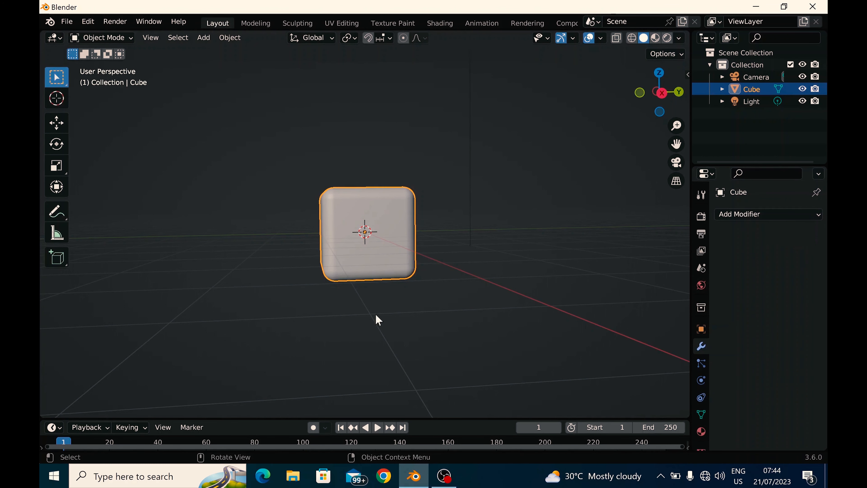
- Place the 3D cursor in the empty space beside the cube and add a UV sphere there
middle_click_drag(433, 300, 441, 306)
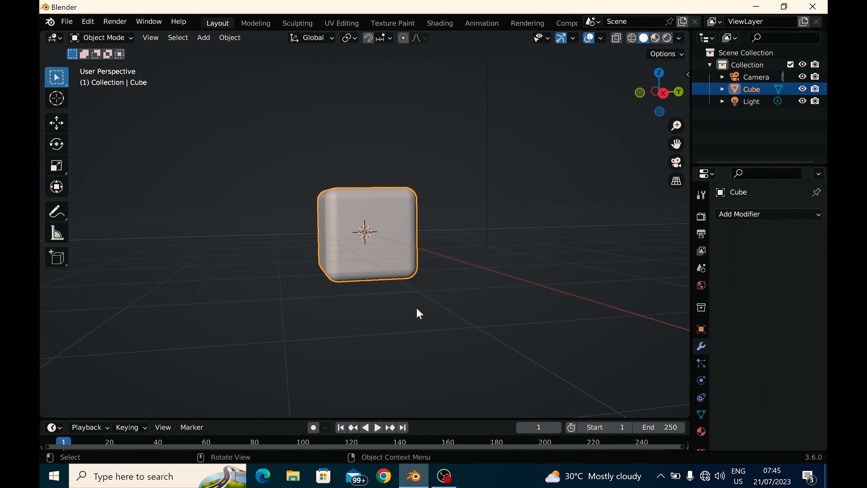
right_click(516, 230, "shift")
key("shift+a")
mouse_move(498, 242)
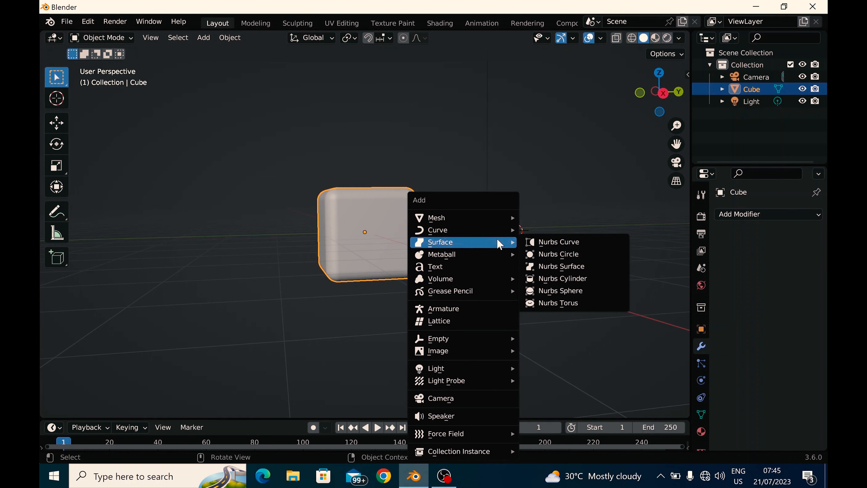
mouse_move(465, 224)
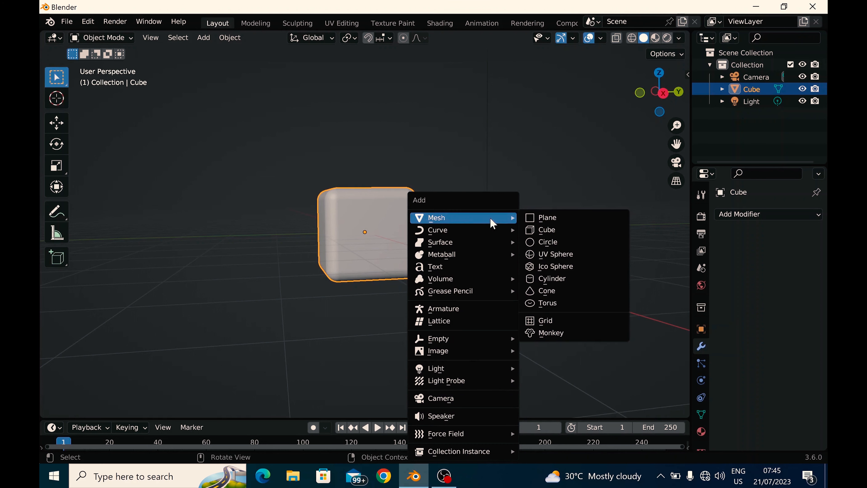
left_click(556, 254)
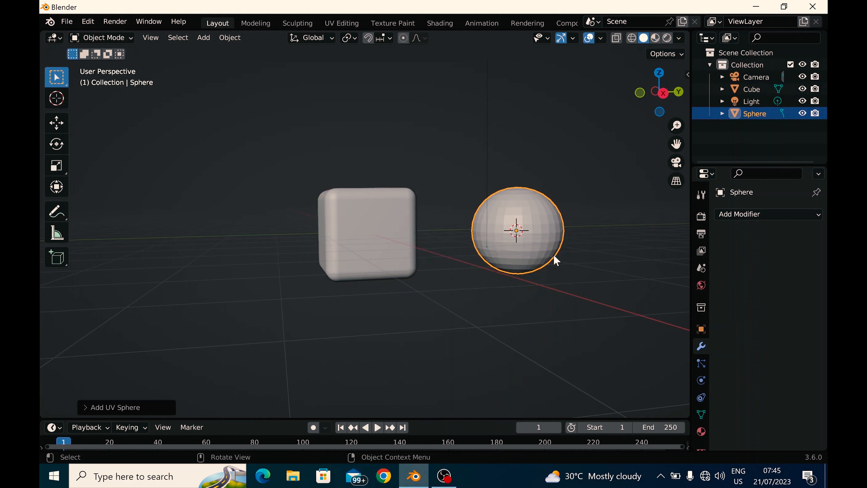
- Shade the UV sphere smooth and scale it down uniformly to about 0.15
right_click(536, 238)
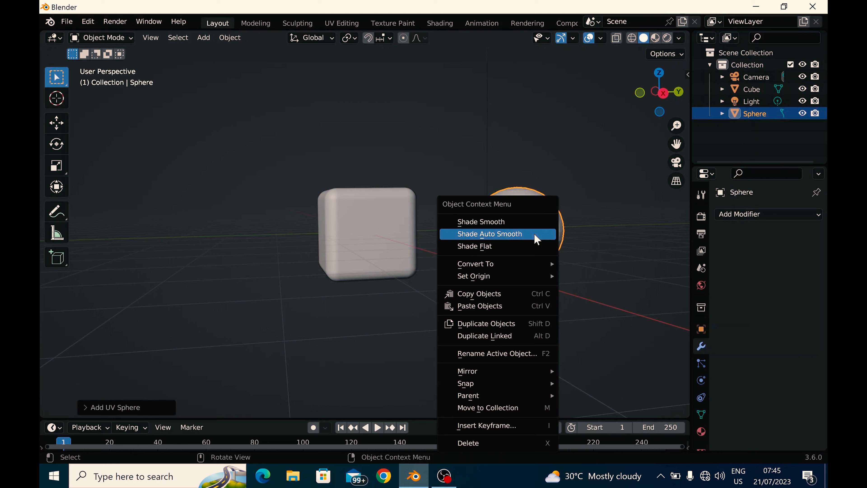
left_click(537, 239)
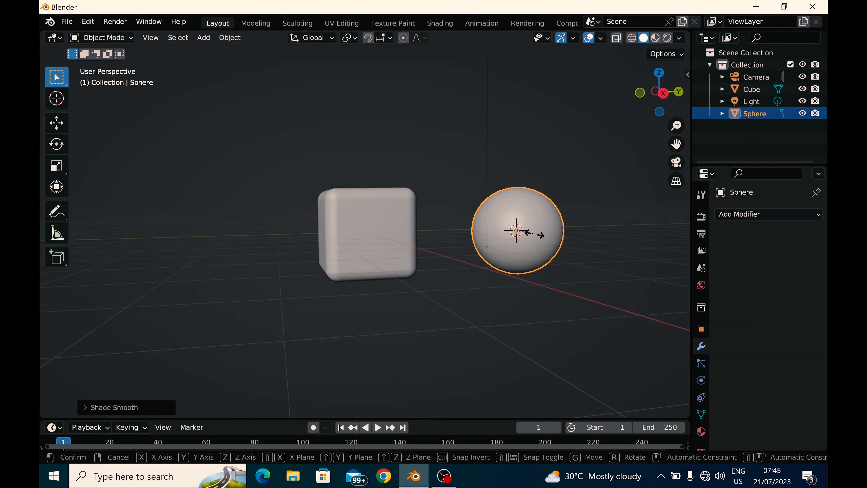
key("s")
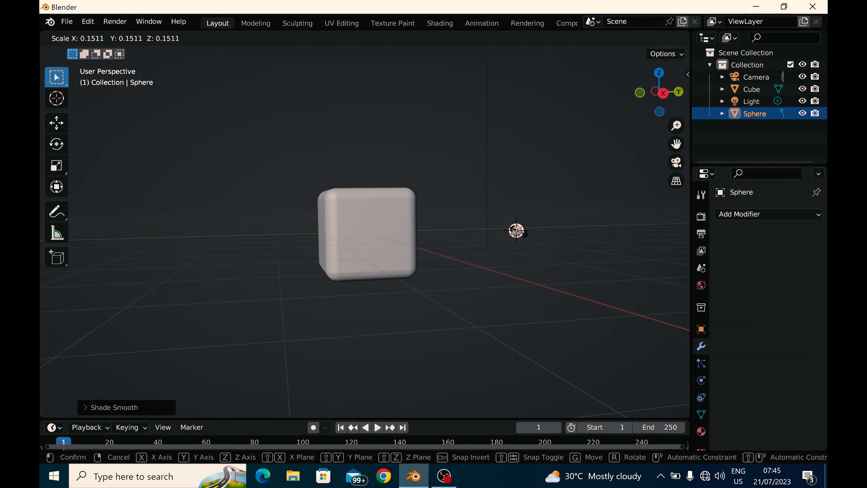
left_click(527, 234)
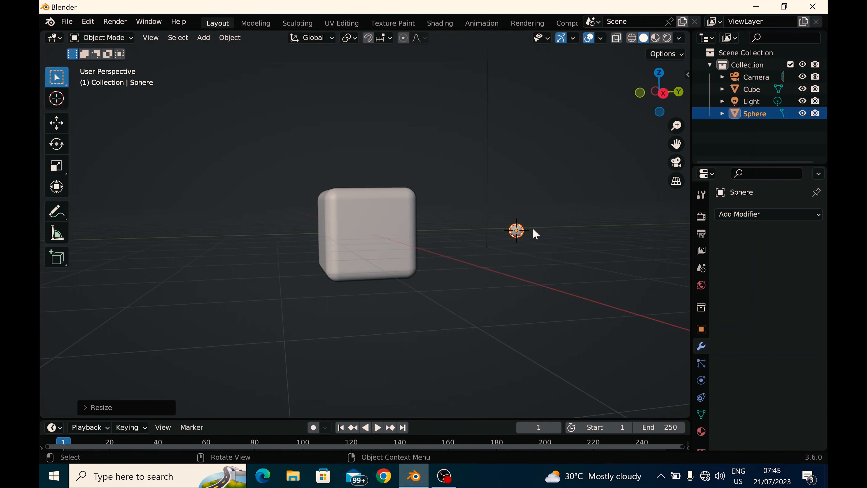
- Move the small sphere along the global Y axis from the empty space into line with the cube
middle_click_drag(551, 248, 450, 273)
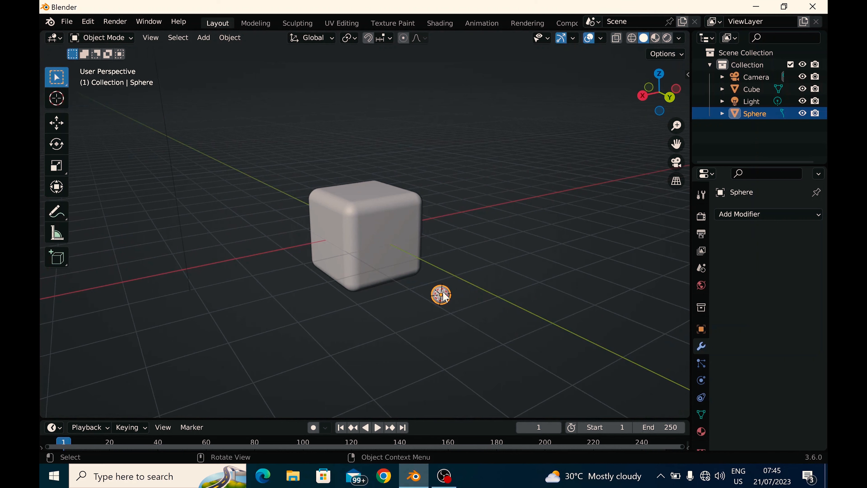
key("g")
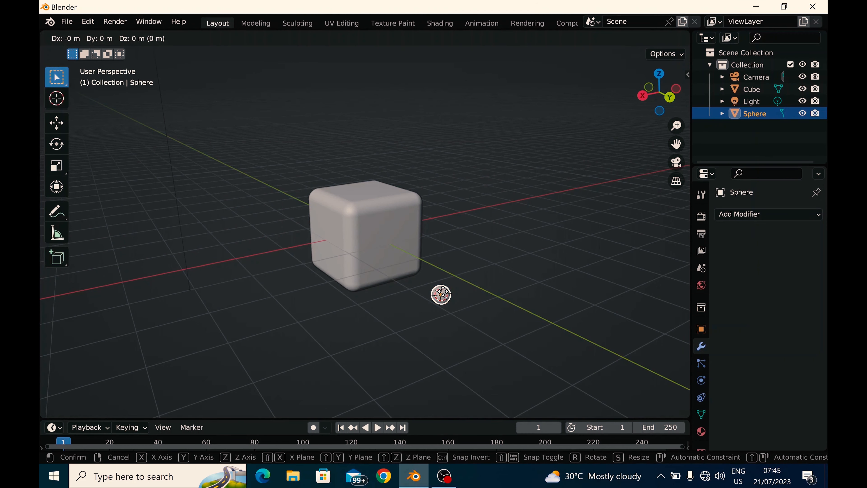
key("x")
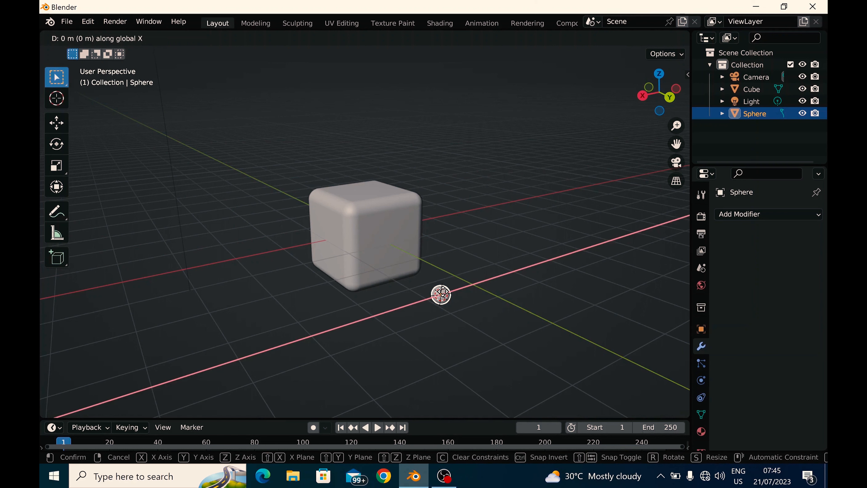
key("z")
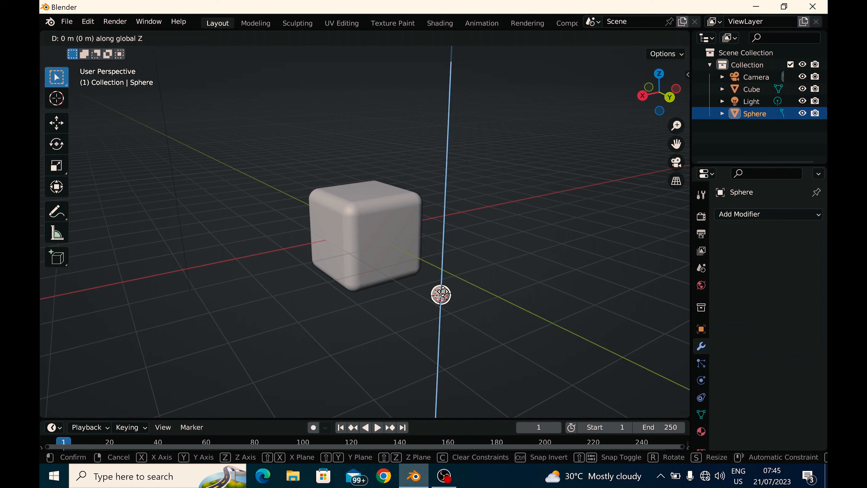
key("y")
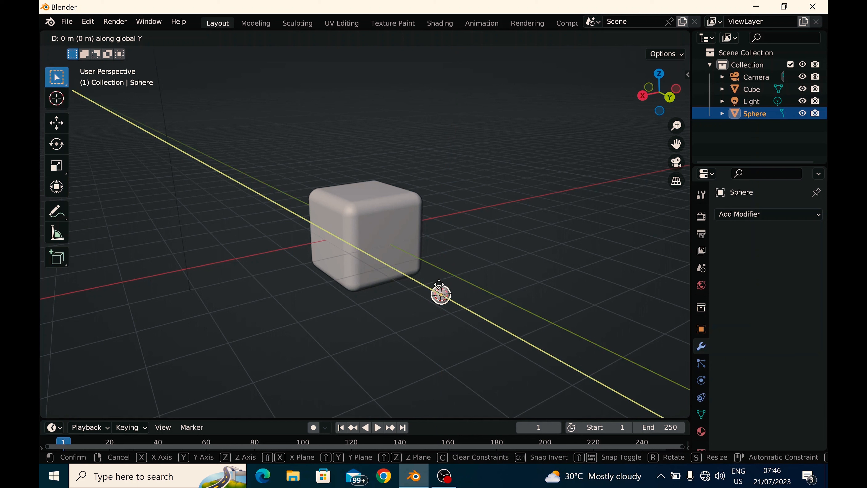
left_click(344, 207)
- Use the Move tool to shift the sphere outward along X and along Y so it sits near the centre of the cube's +X face
middle_click_drag(263, 329, 378, 323)
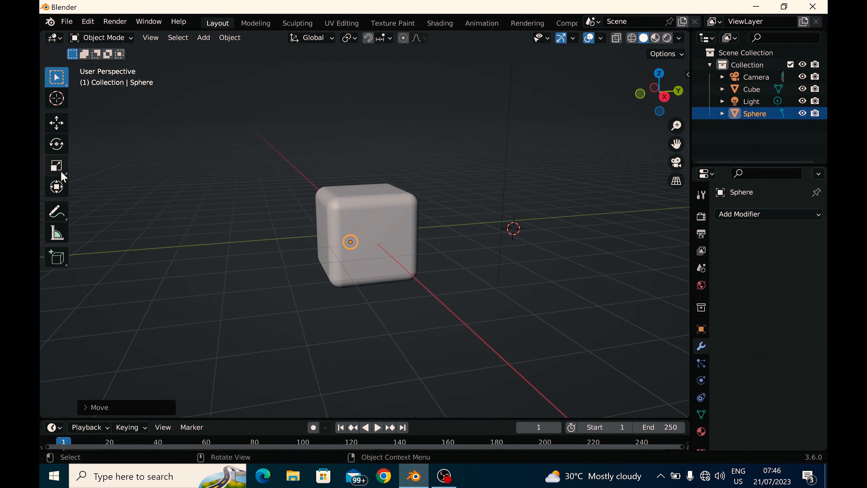
left_click(58, 125)
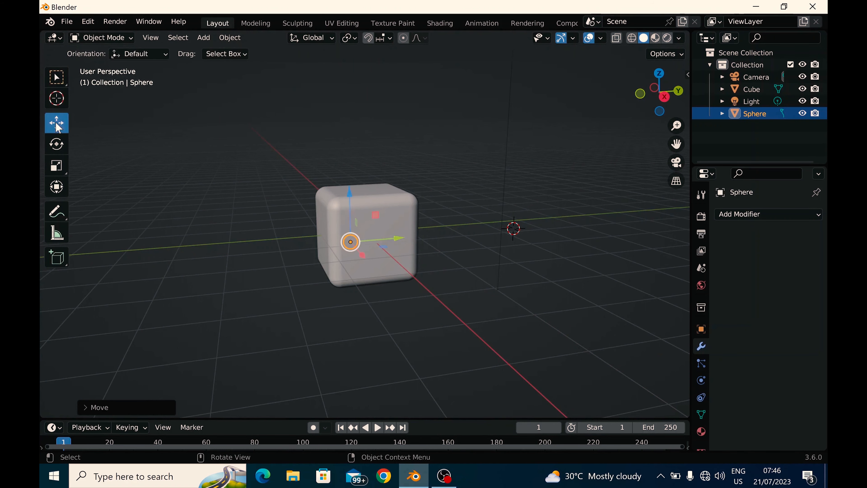
middle_click_drag(305, 313, 360, 314)
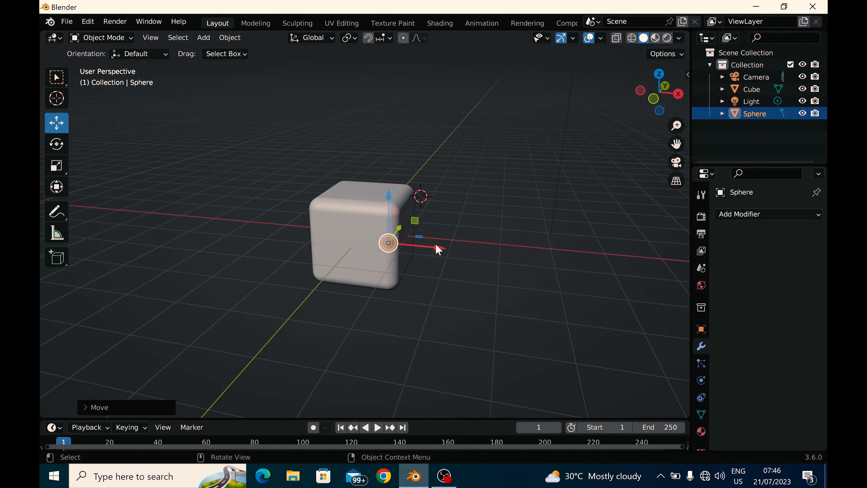
left_click_drag(437, 248, 457, 246)
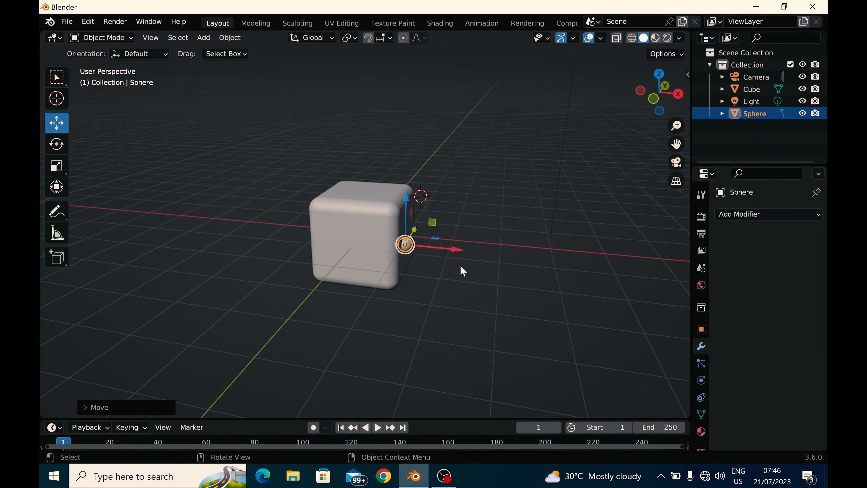
middle_click_drag(519, 293, 401, 275)
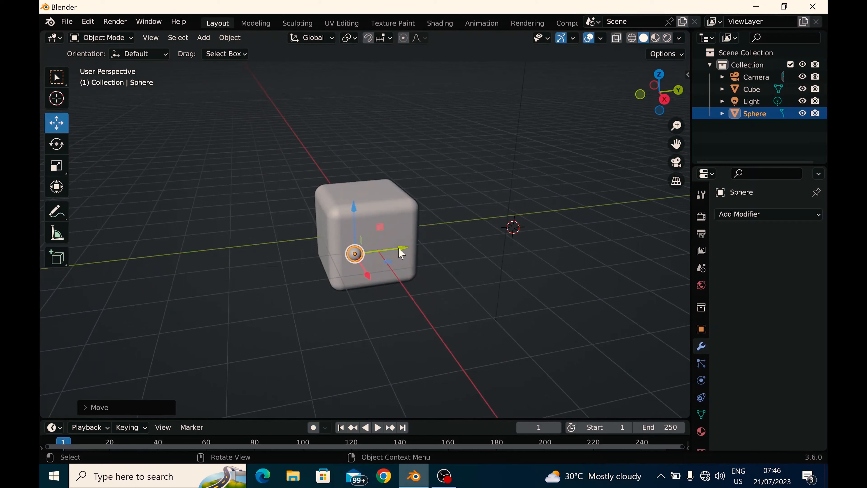
left_click_drag(404, 246, 427, 245)
- Add a Boolean modifier to the cube in Difference mode with the sphere as its object, and apply it
scroll(418, 272, "up", 3)
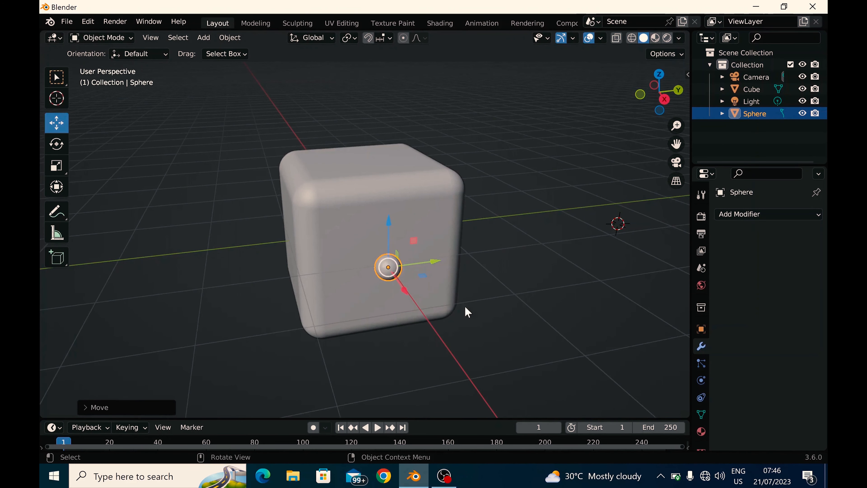
mouse_move(513, 354)
middle_mouse_down()
mouse_move(499, 303)
mouse_move(503, 314)
middle_mouse_up()
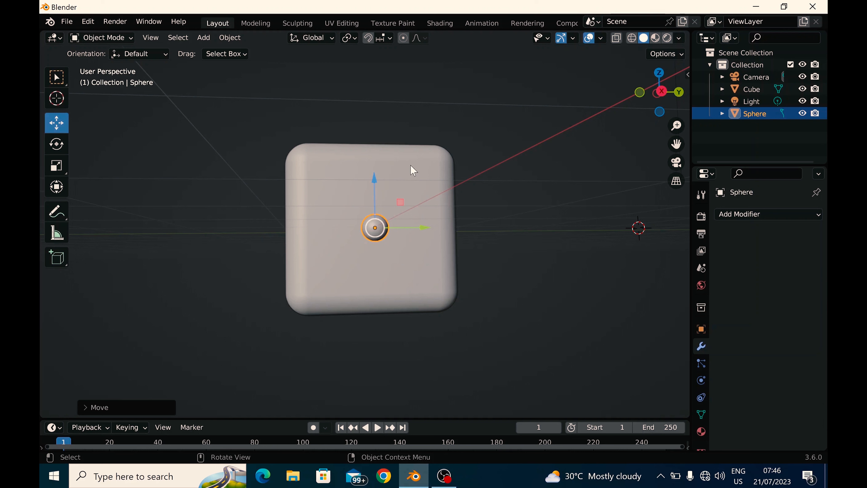
left_click(413, 170)
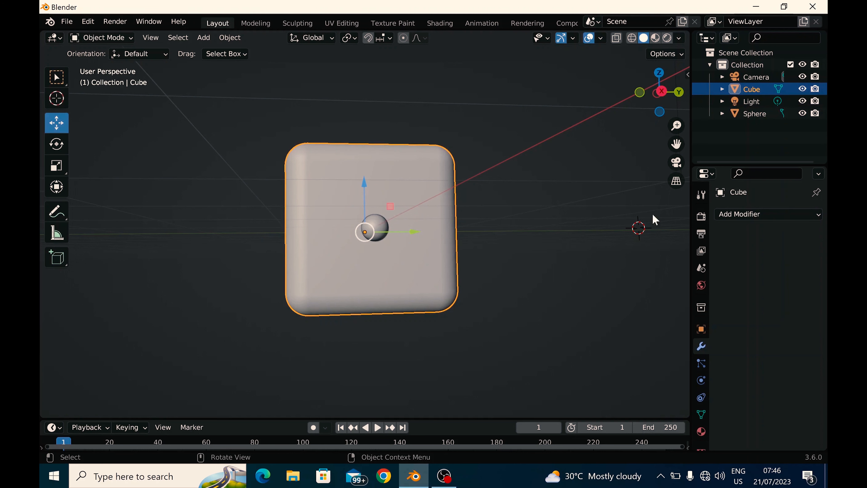
left_click(772, 214)
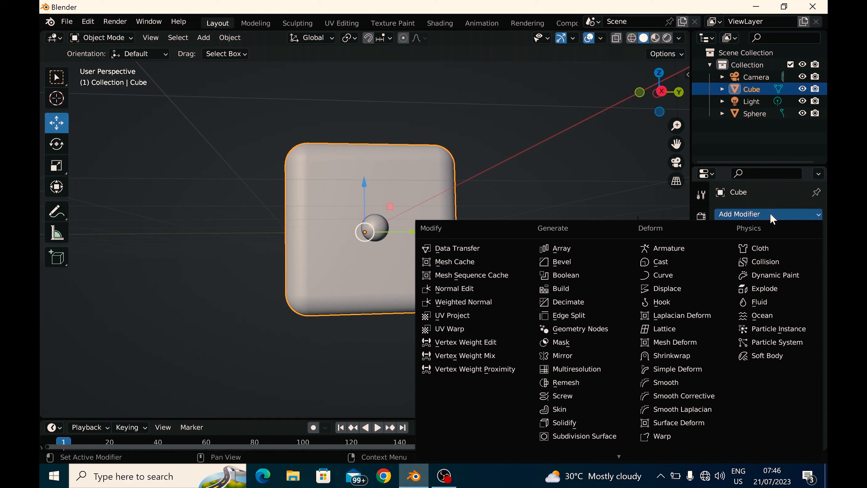
left_click(563, 276)
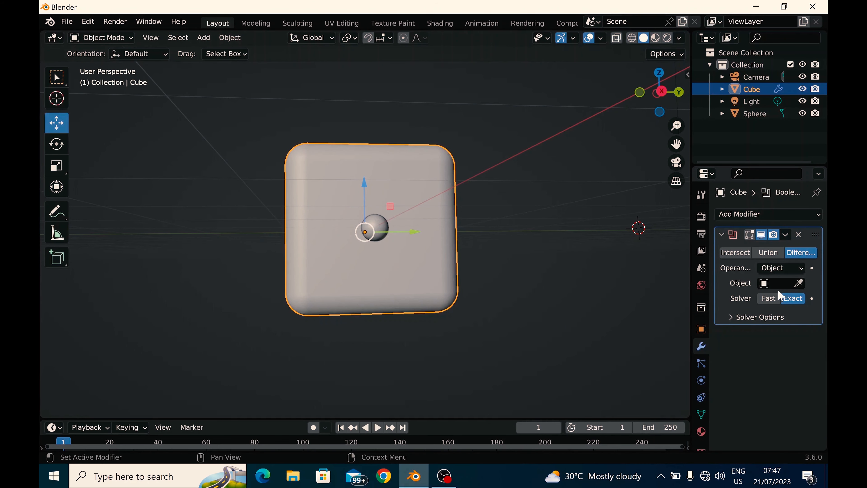
left_click(764, 284)
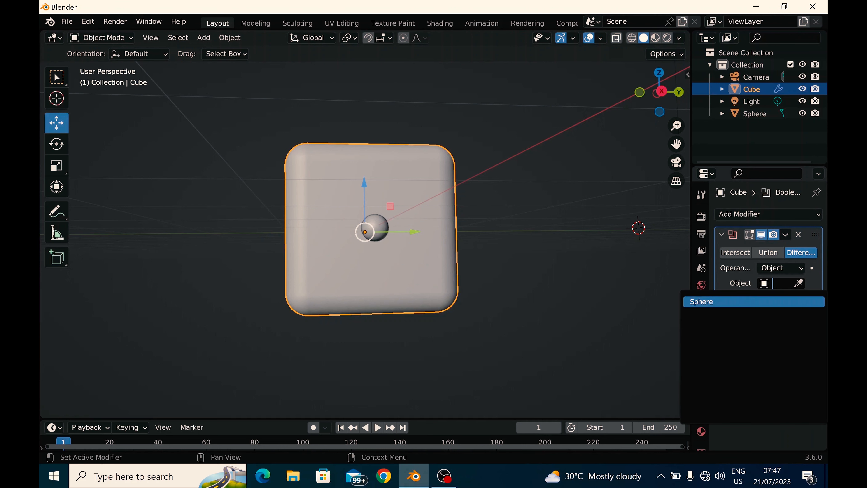
left_click(708, 302)
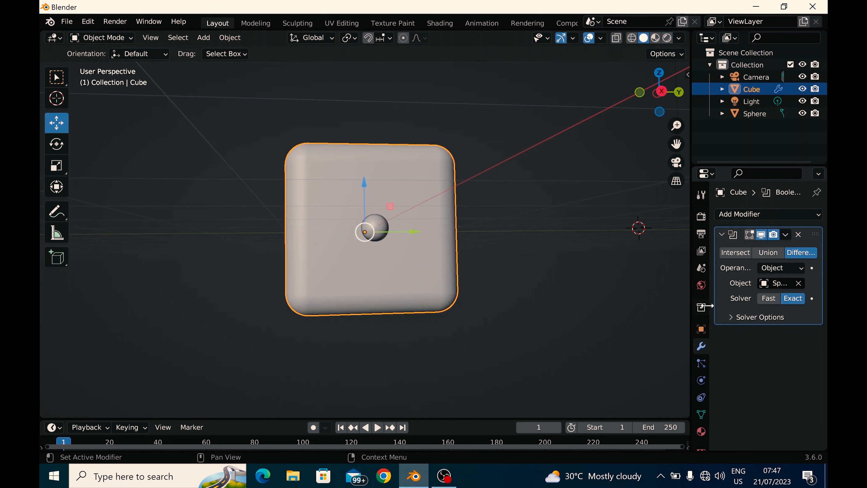
left_click(785, 235)
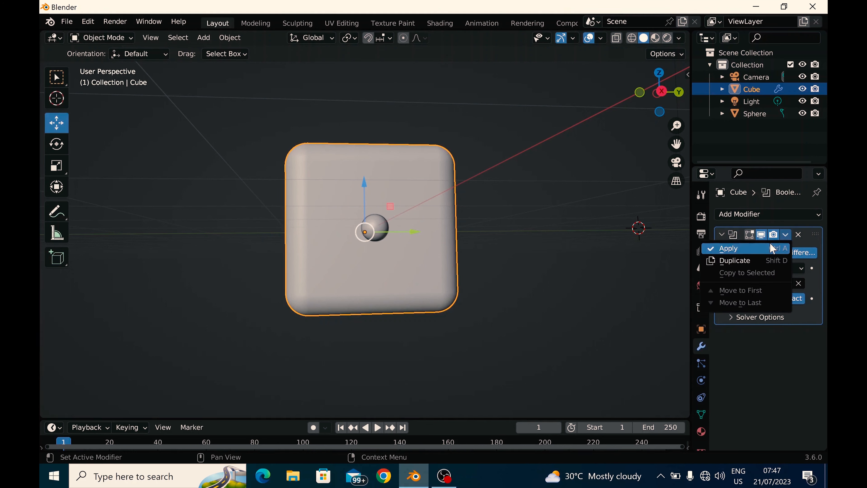
left_click(772, 250)
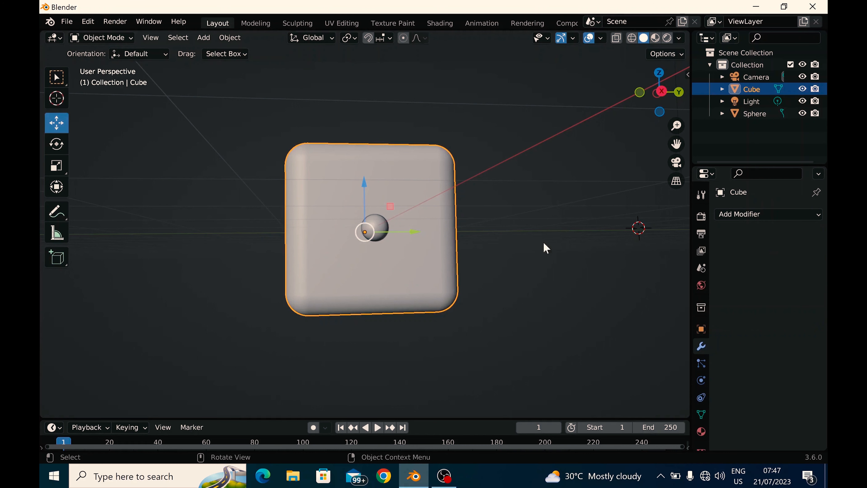